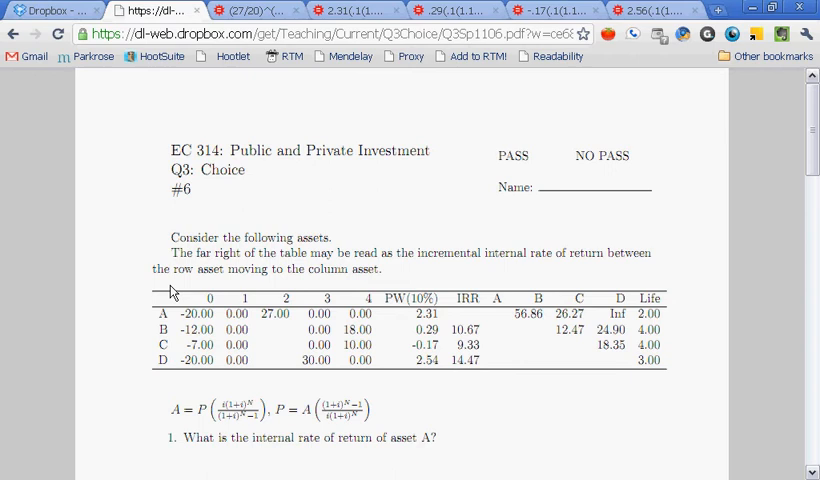
scroll(172, 292, down, 2)
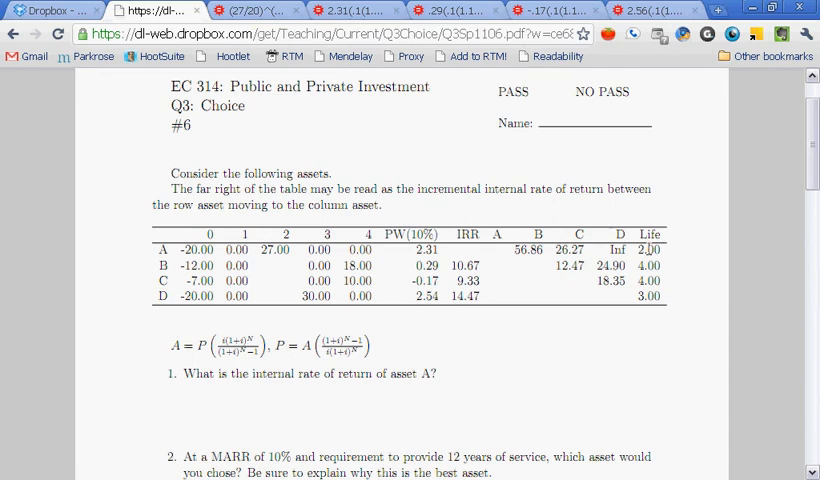
Check asset A's computed IRR, return to the quiz worksheet and highlight asset D's present worth 2.54.
click(272, 10)
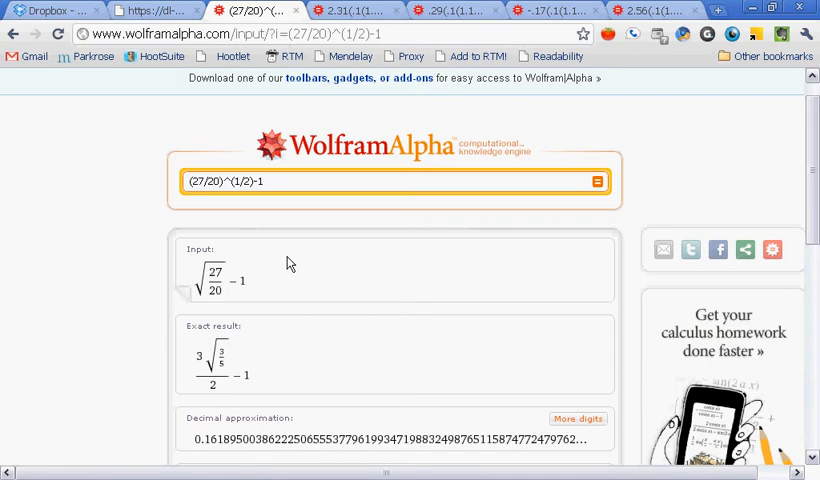
click(150, 10)
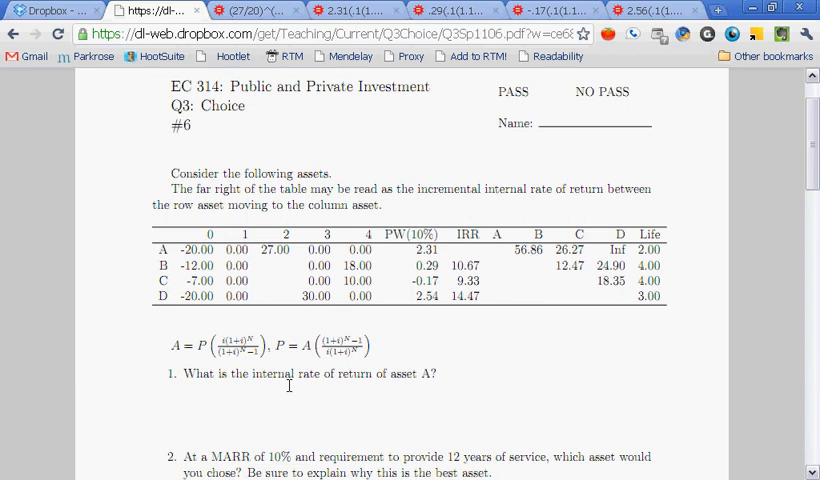
scroll(289, 387, down, 4)
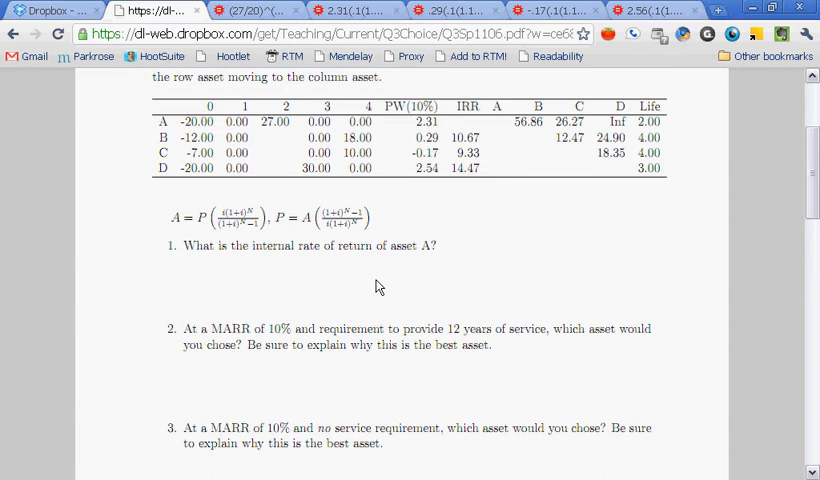
double_click(428, 168)
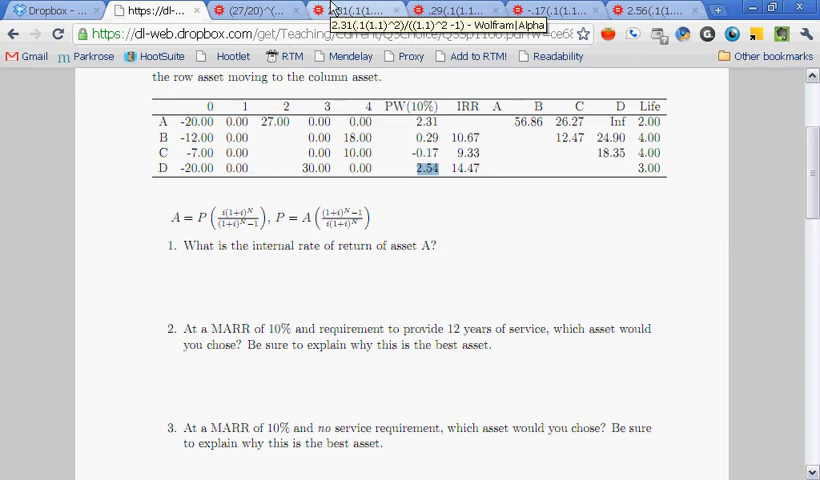
click(333, 10)
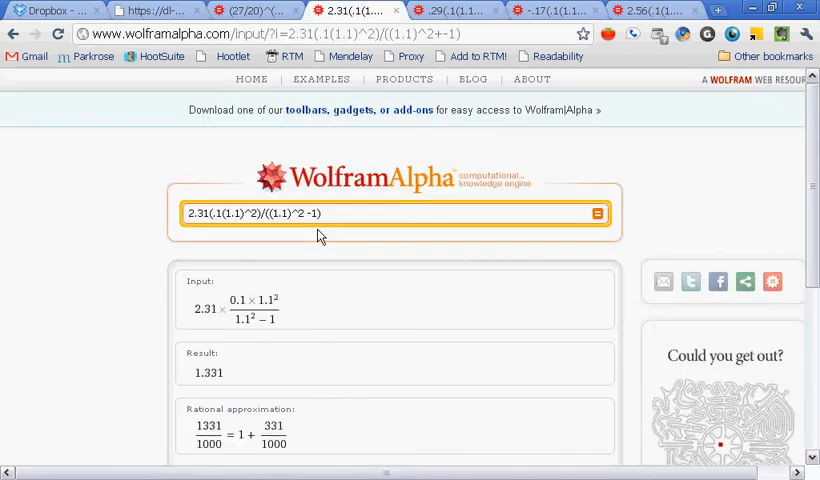
click(441, 9)
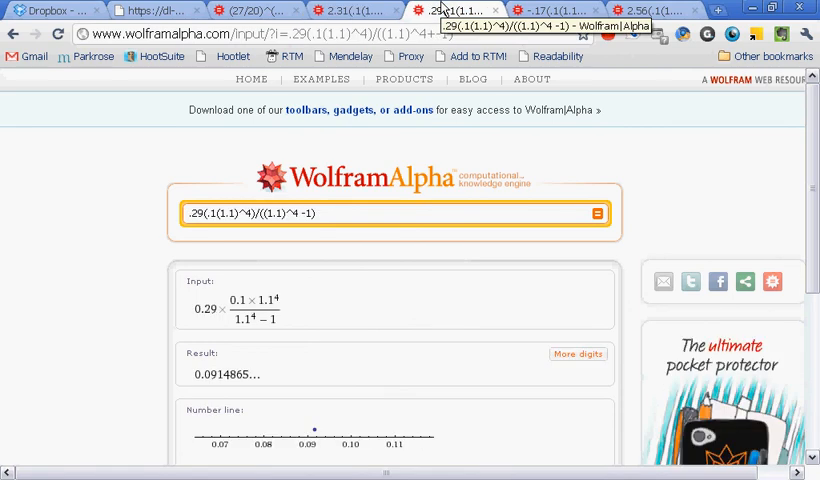
click(543, 10)
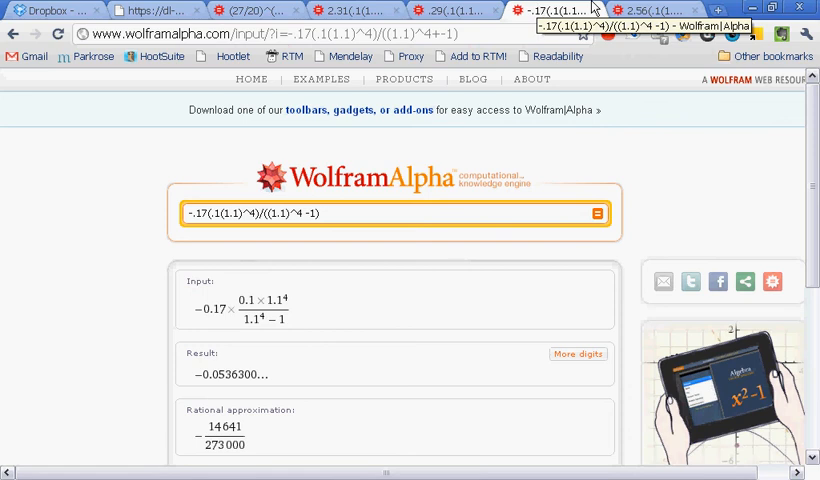
click(640, 10)
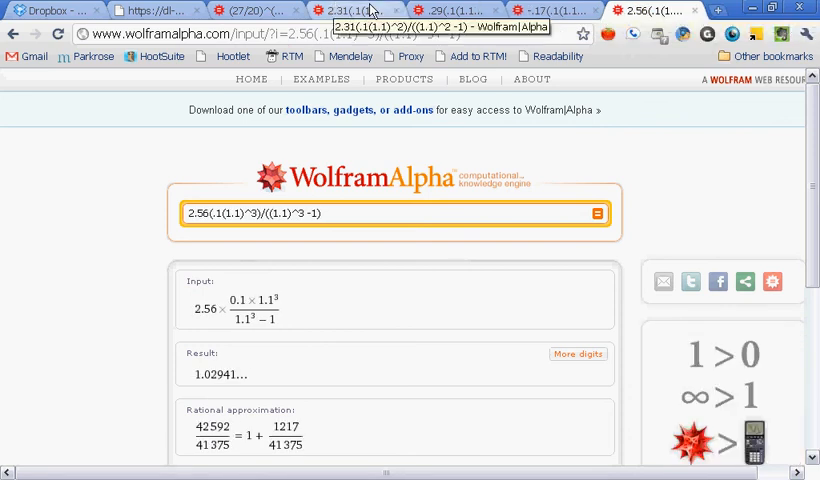
click(371, 10)
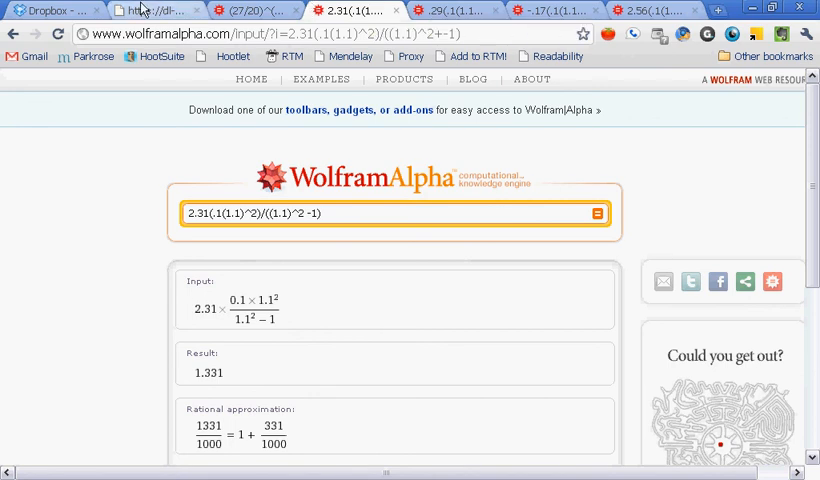
click(140, 10)
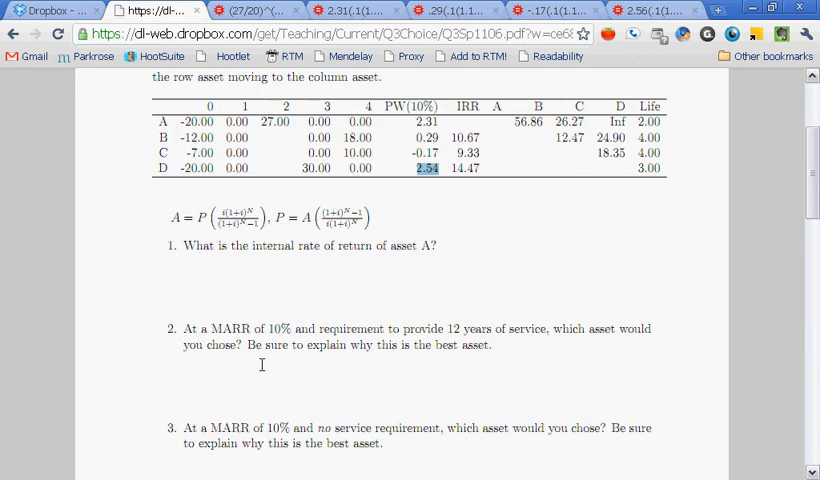
scroll(262, 365, down, 3)
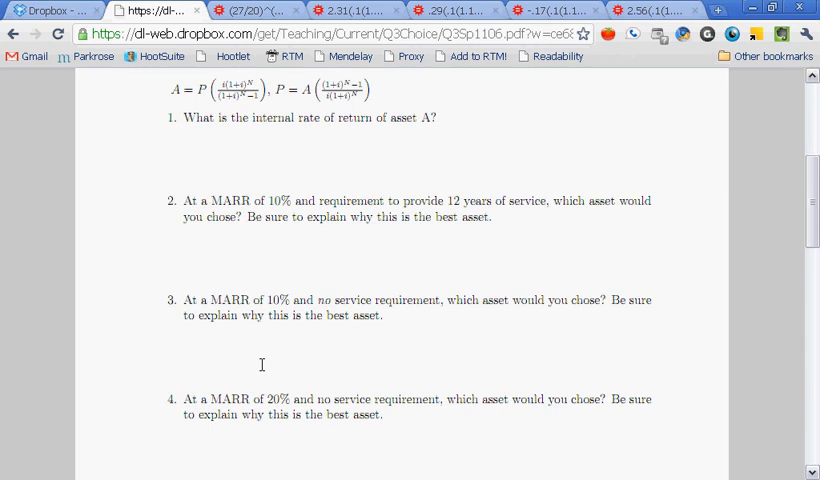
scroll(262, 365, up, 4)
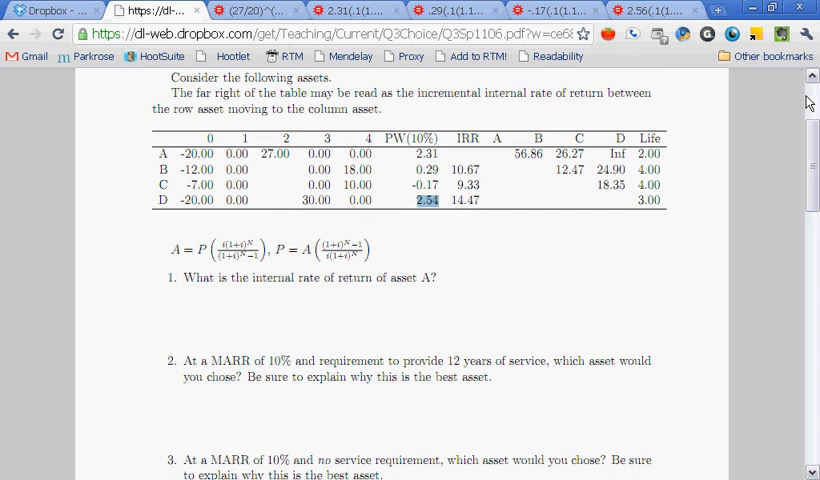
scroll(809, 103, up, 3)
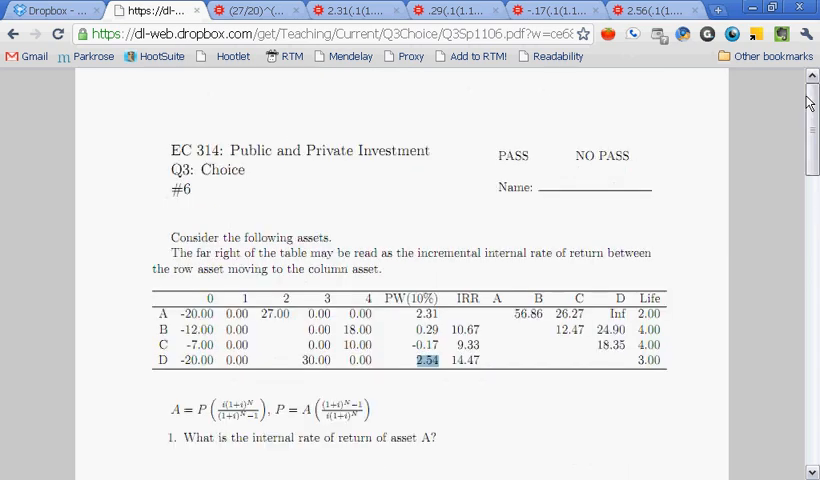